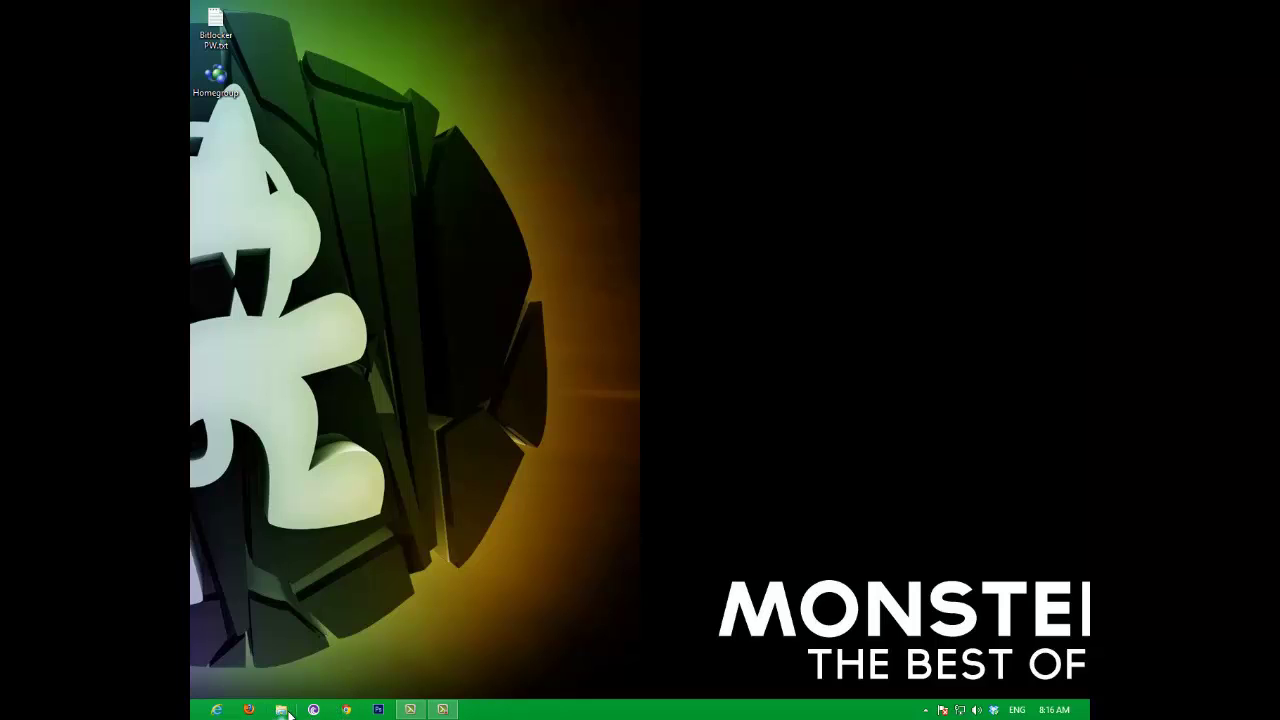
# Step: In Local Disk (I:) Properties, turn on Advanced Sharing with share name I
pyautogui.click(290, 707)
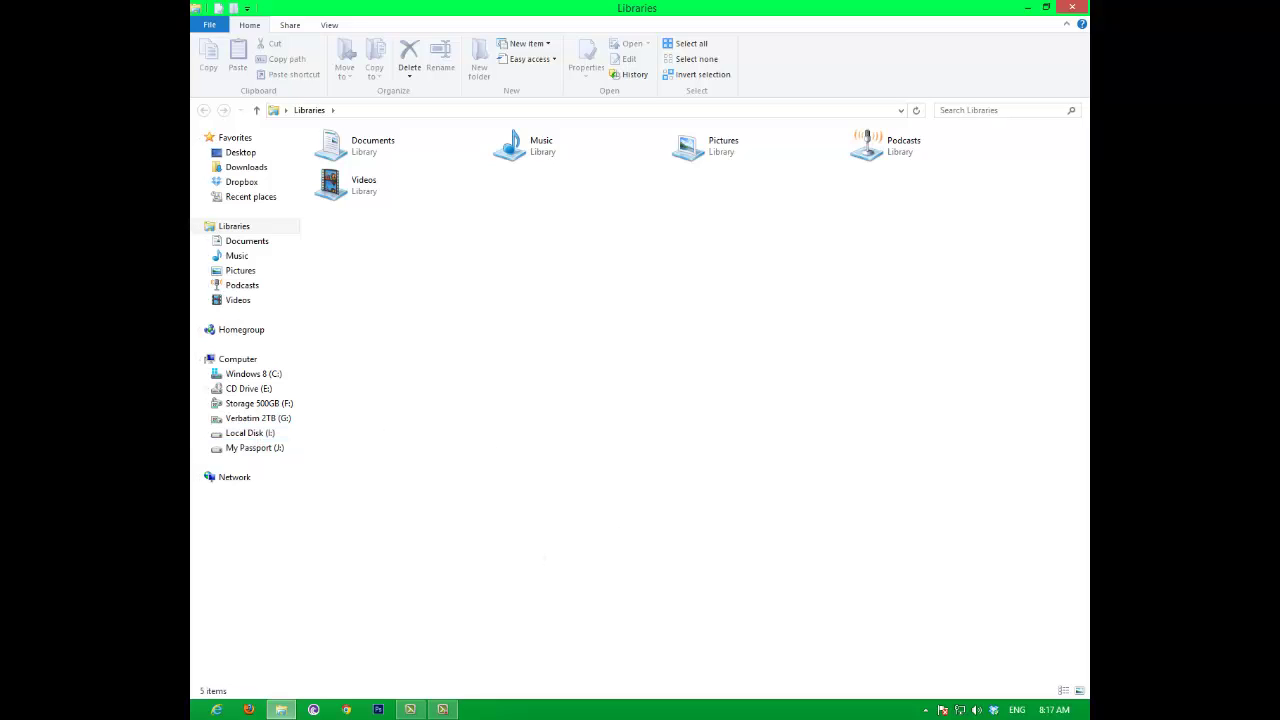
pyautogui.rightClick(245, 437)
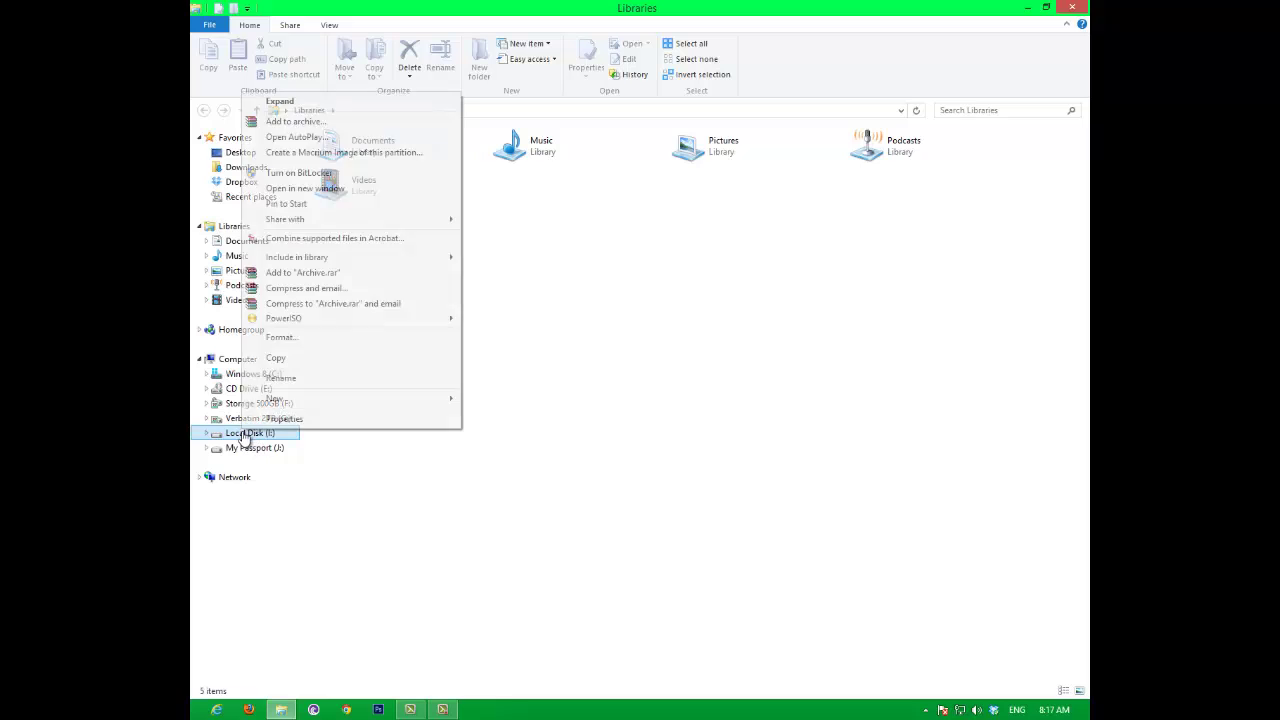
pyautogui.click(275, 419)
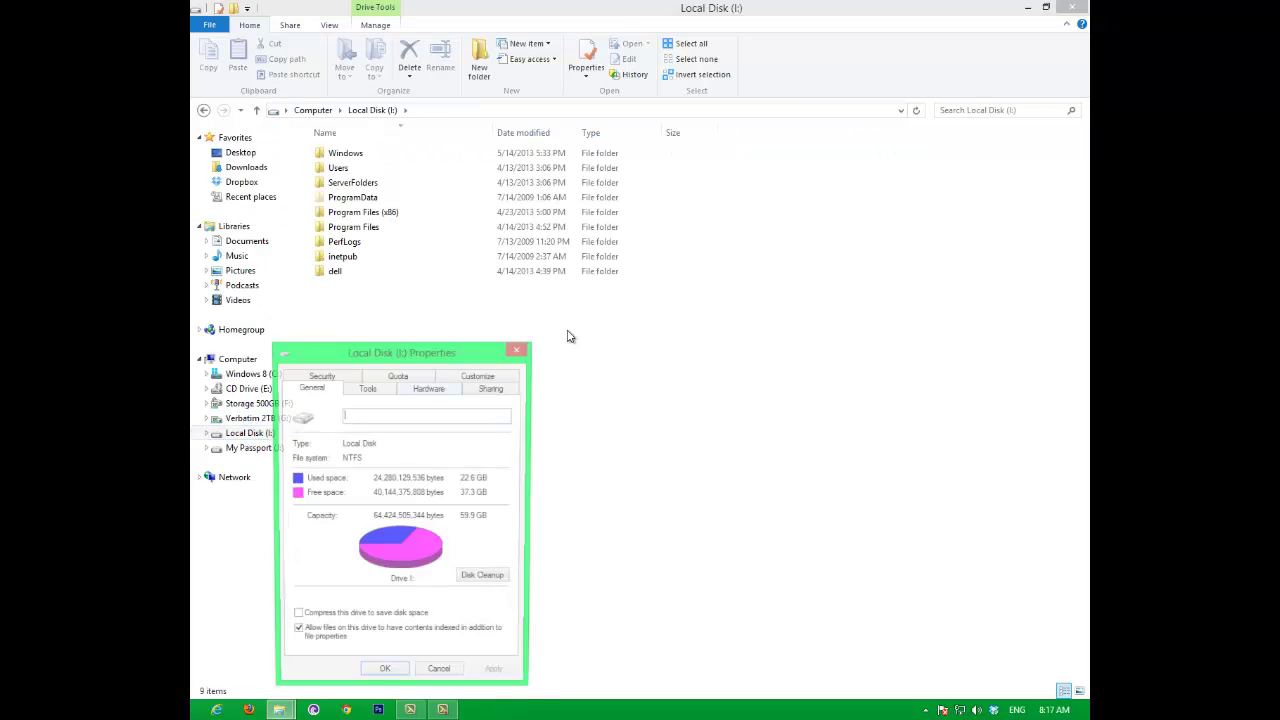
pyautogui.moveTo(470, 350); pyautogui.dragTo(605, 61)
pyautogui.click(627, 99)
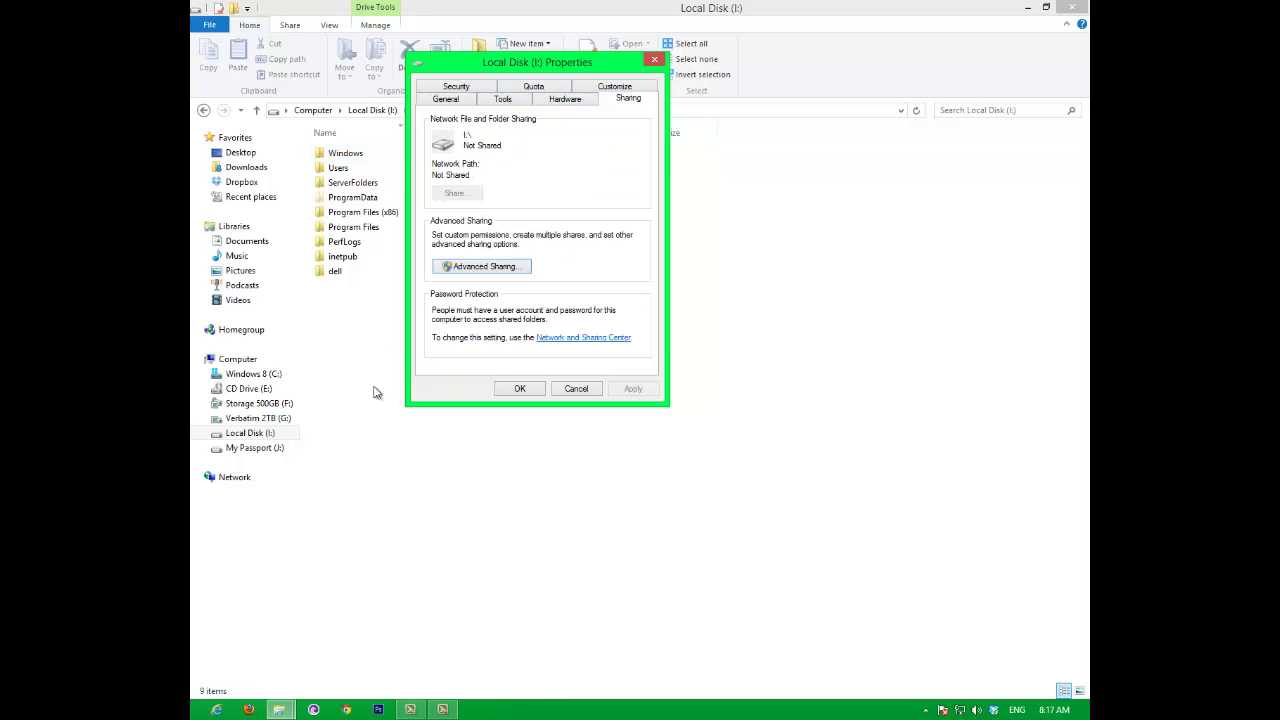
pyautogui.click(467, 267)
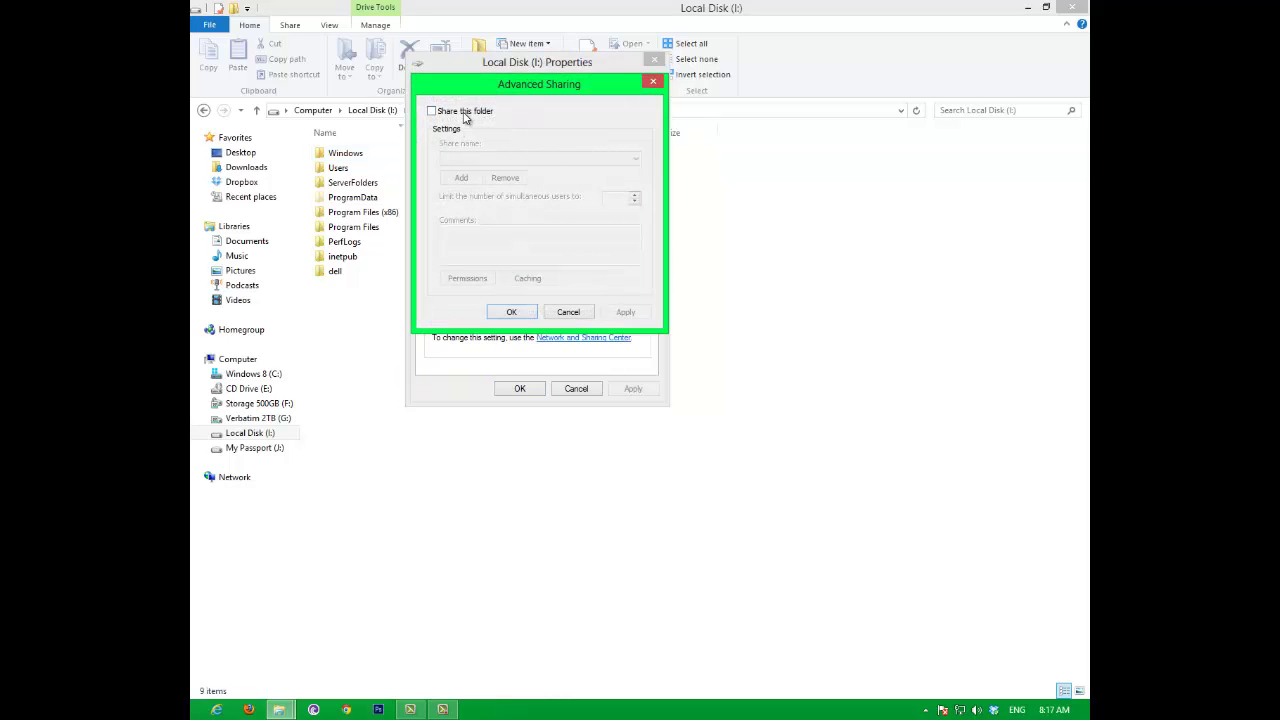
pyautogui.click(440, 113)
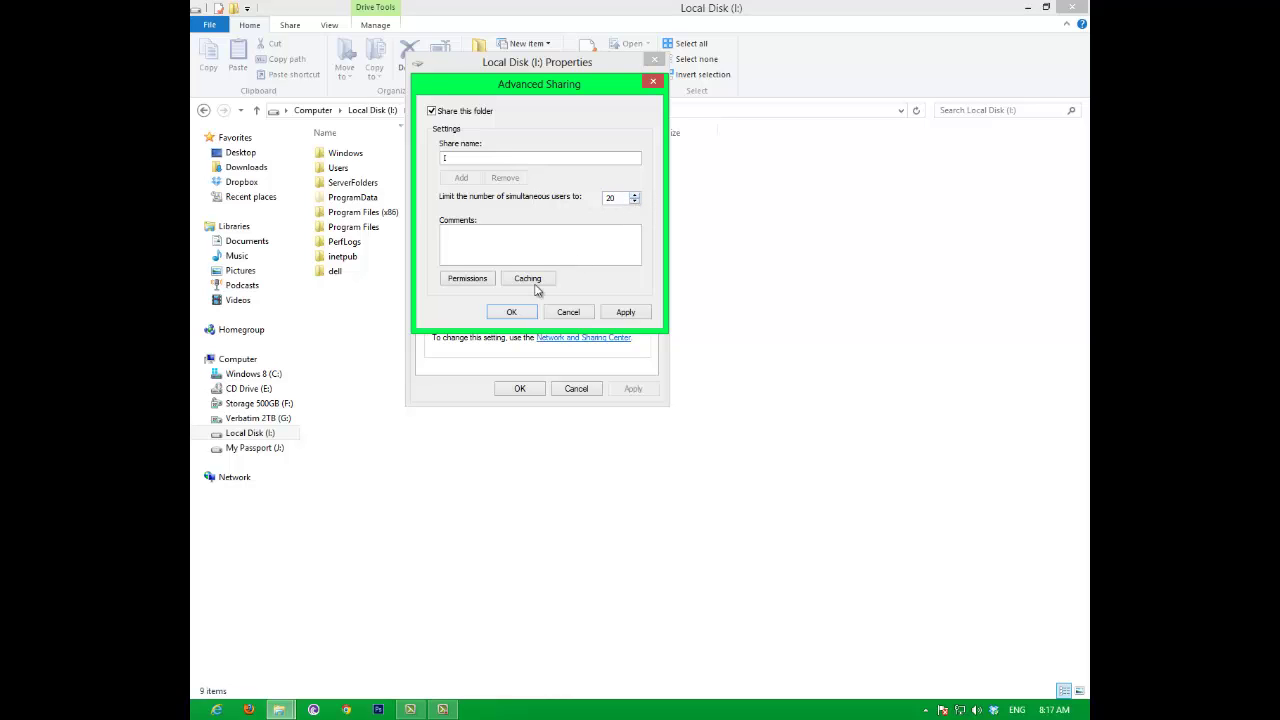
# Step: Allow Everyone Full Control on the I share, then apply and confirm the permissions and sharing
pyautogui.click(466, 279)
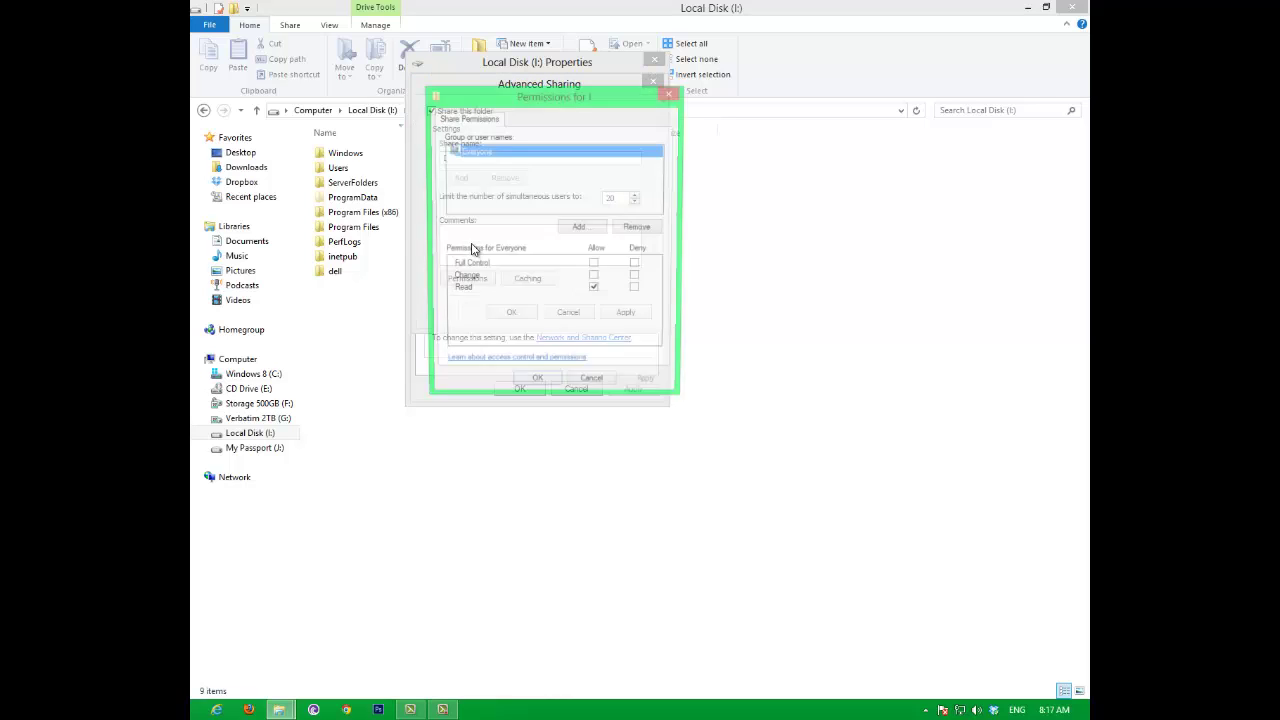
pyautogui.click(525, 204)
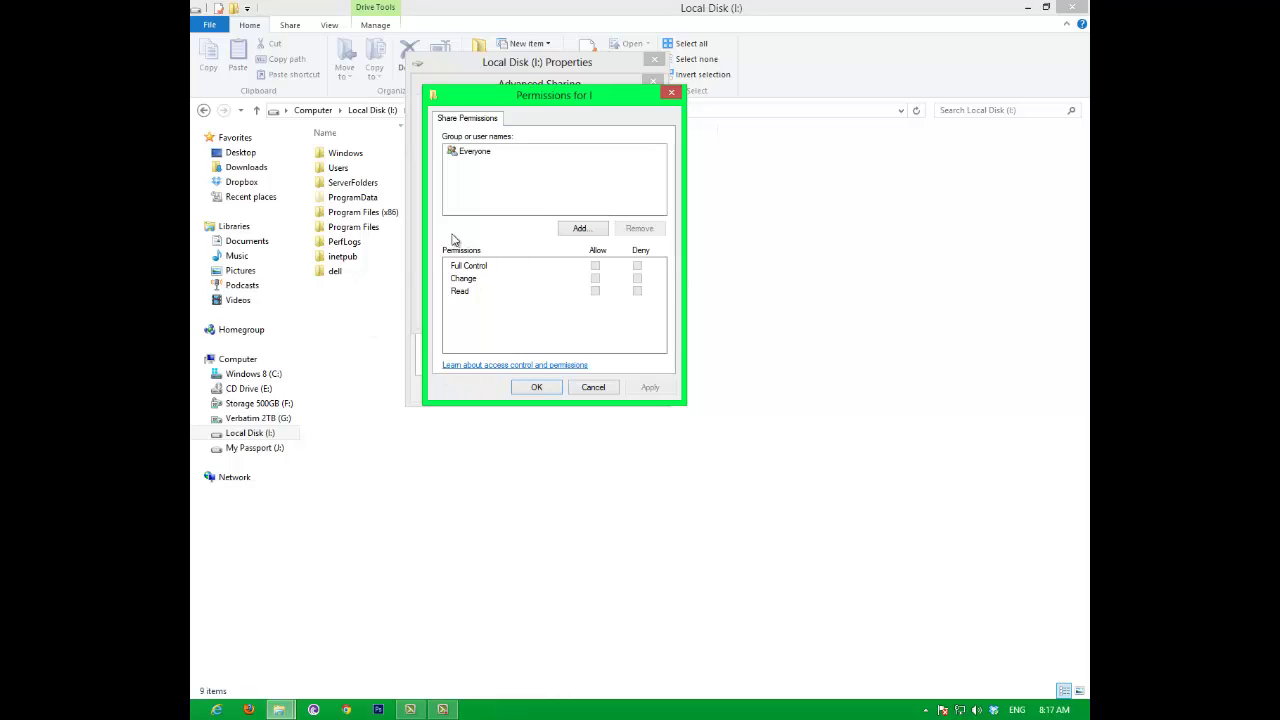
pyautogui.click(461, 154)
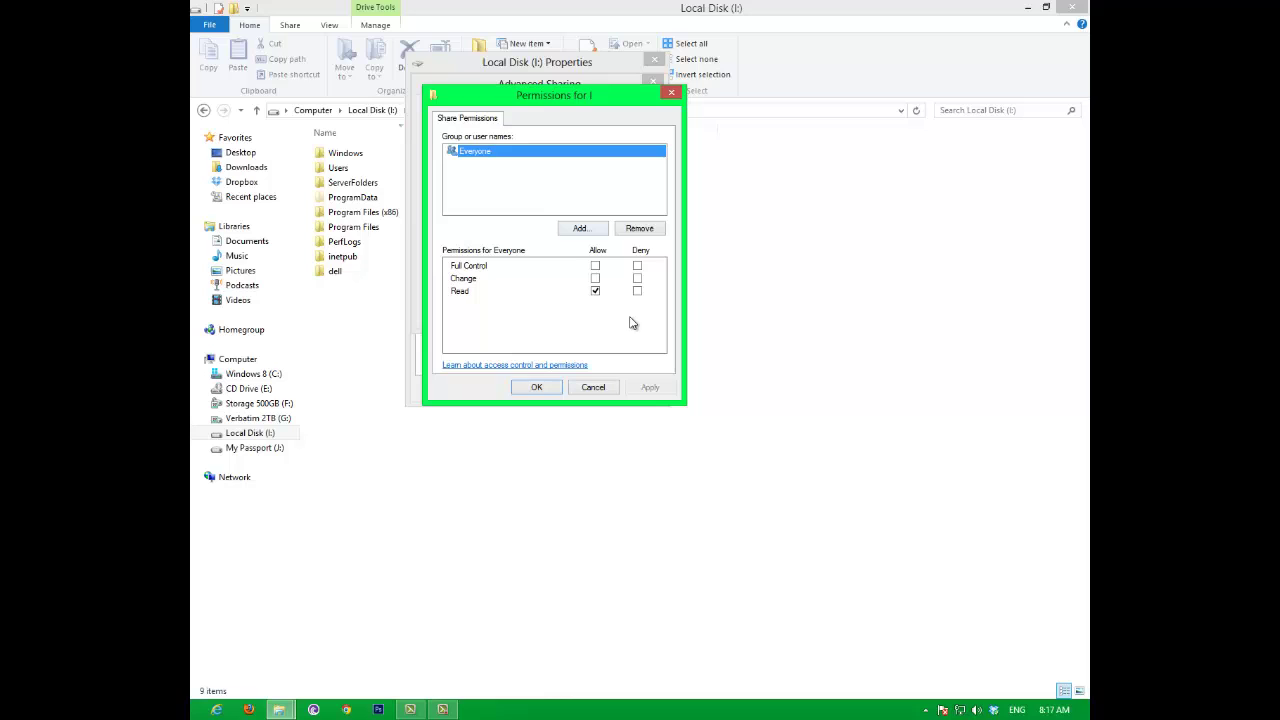
pyautogui.click(595, 266)
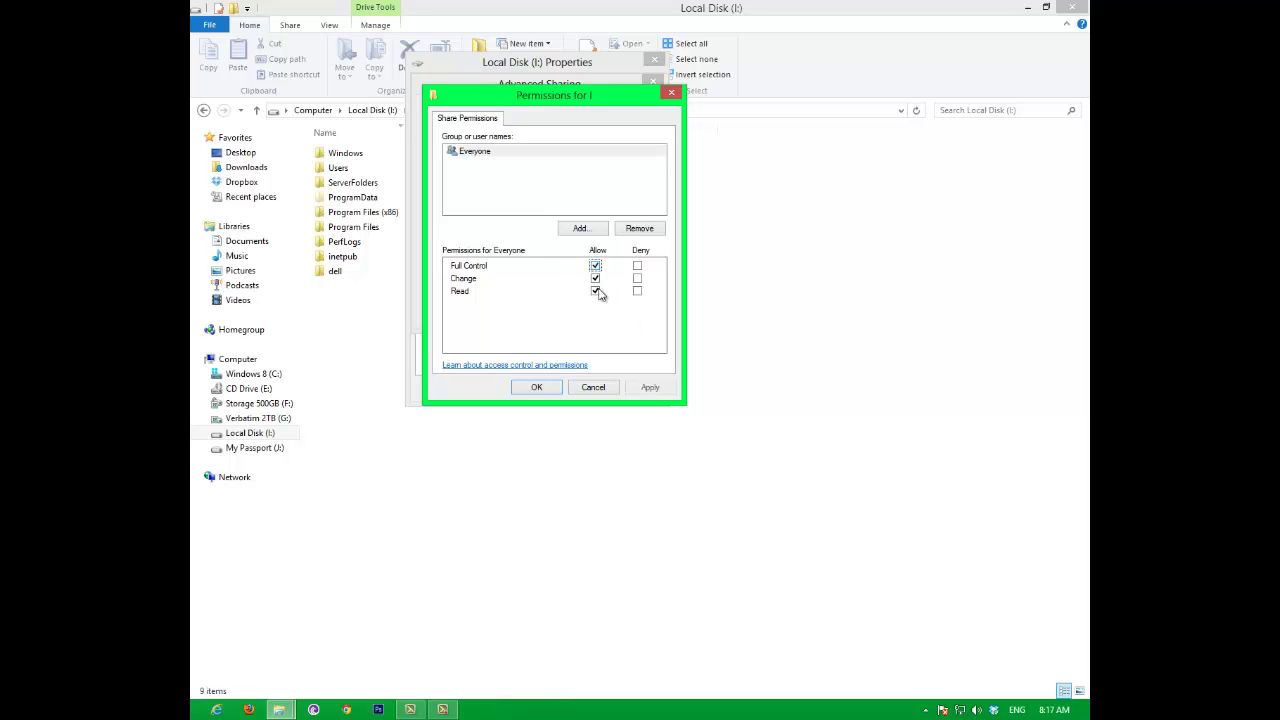
pyautogui.click(641, 388)
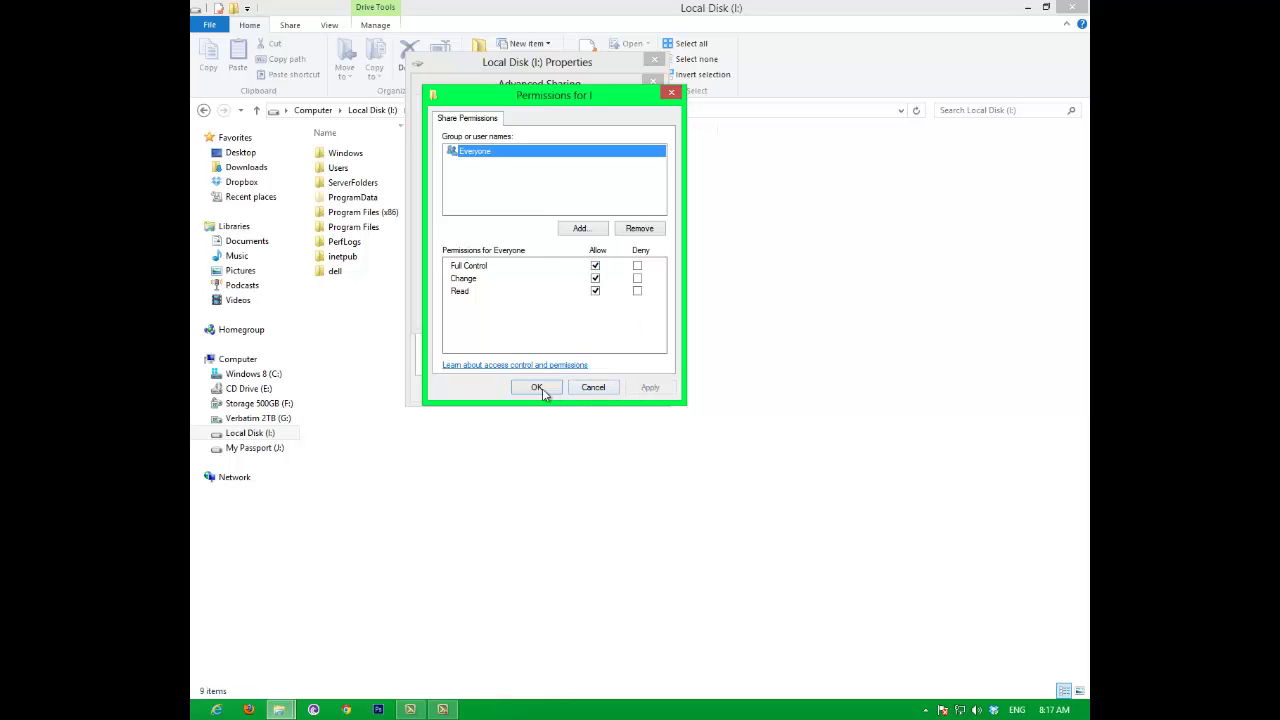
pyautogui.click(537, 387)
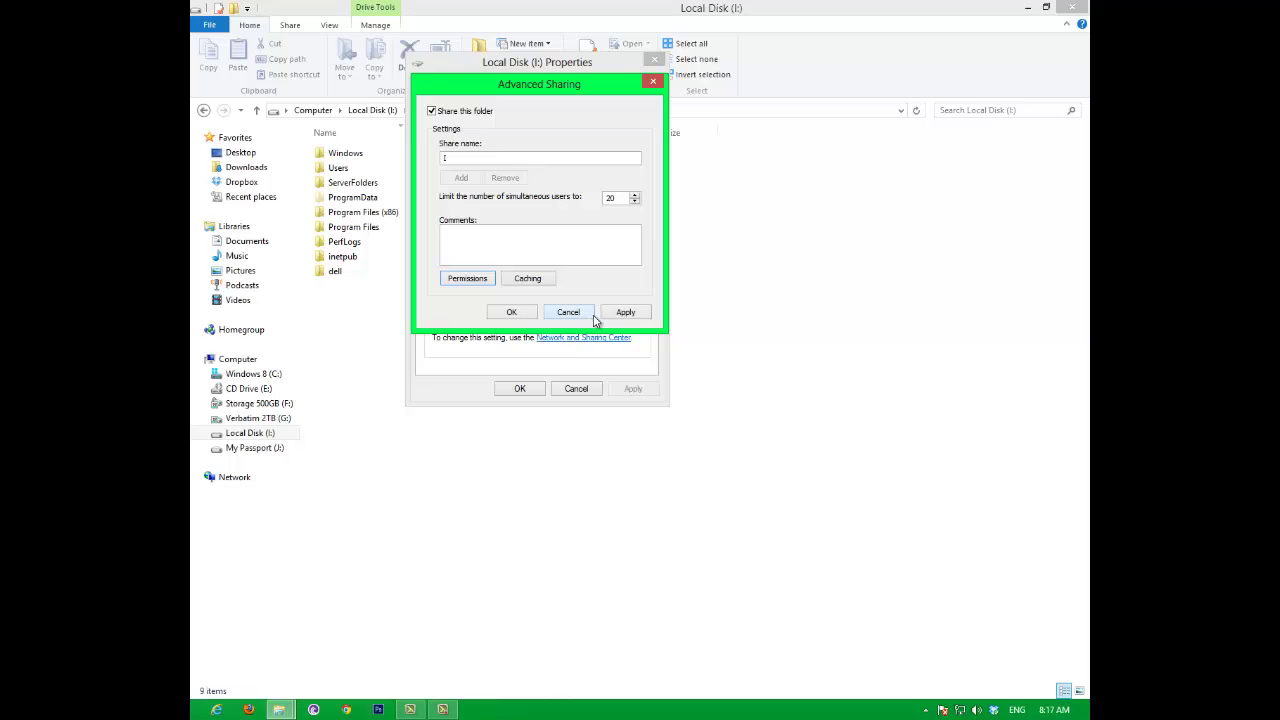
pyautogui.click(623, 314)
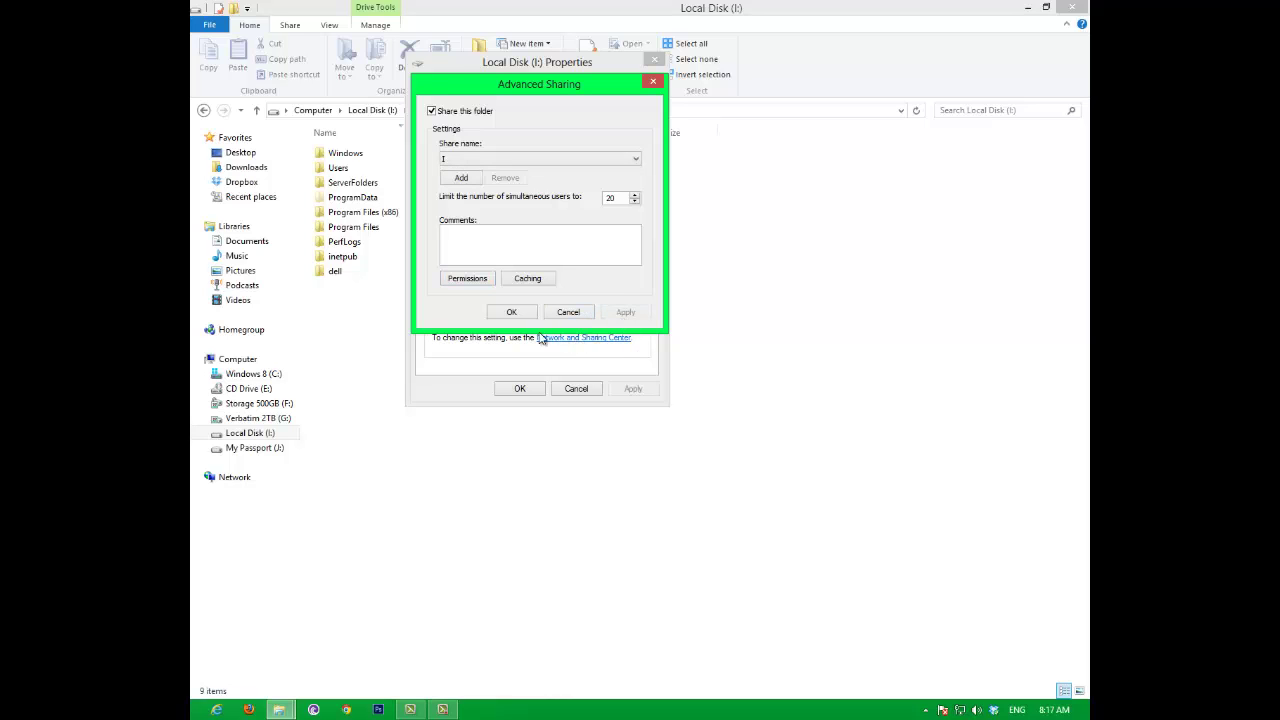
pyautogui.click(512, 312)
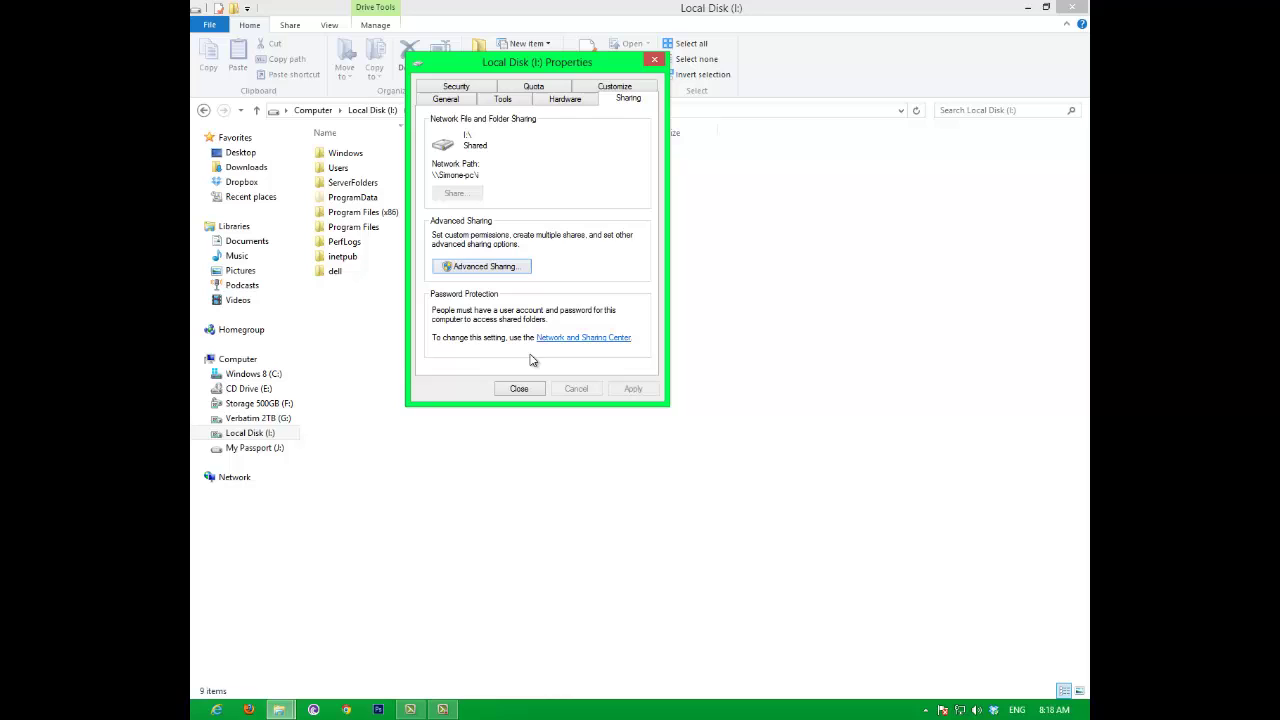
# Step: Close the drive properties and start Map Network Drive from the Computer view
pyautogui.click(517, 388)
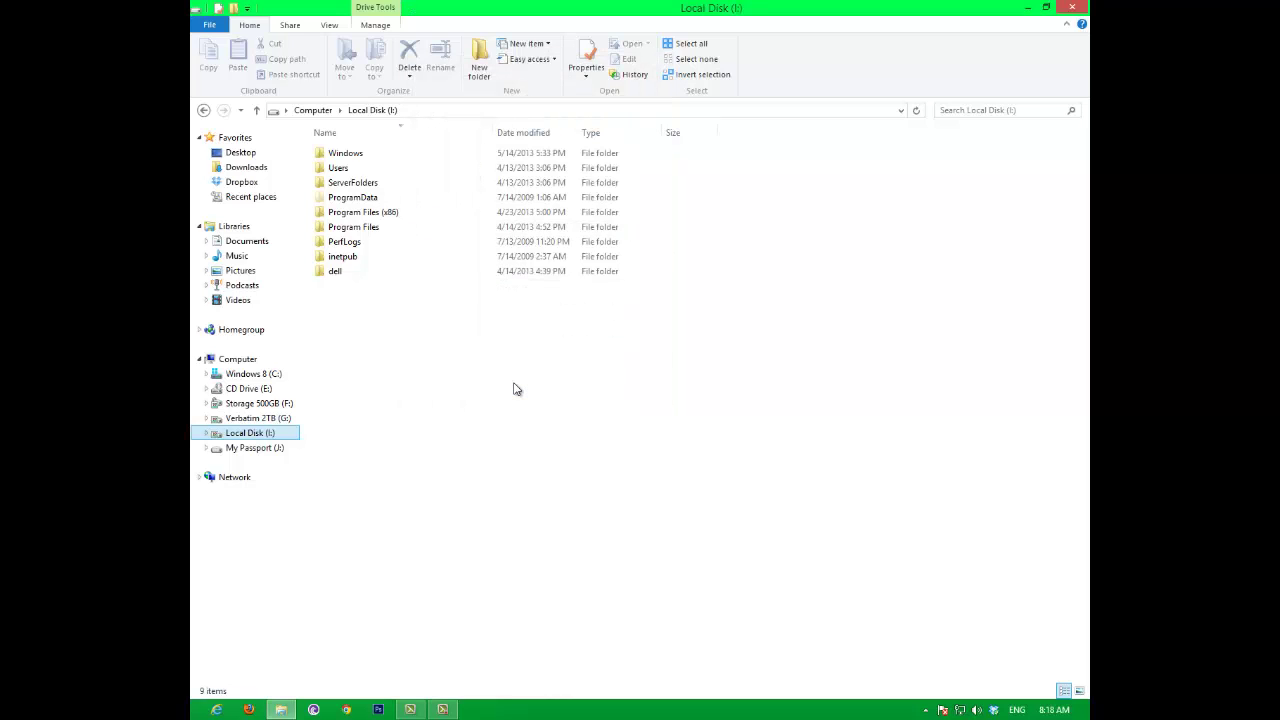
pyautogui.click(238, 362)
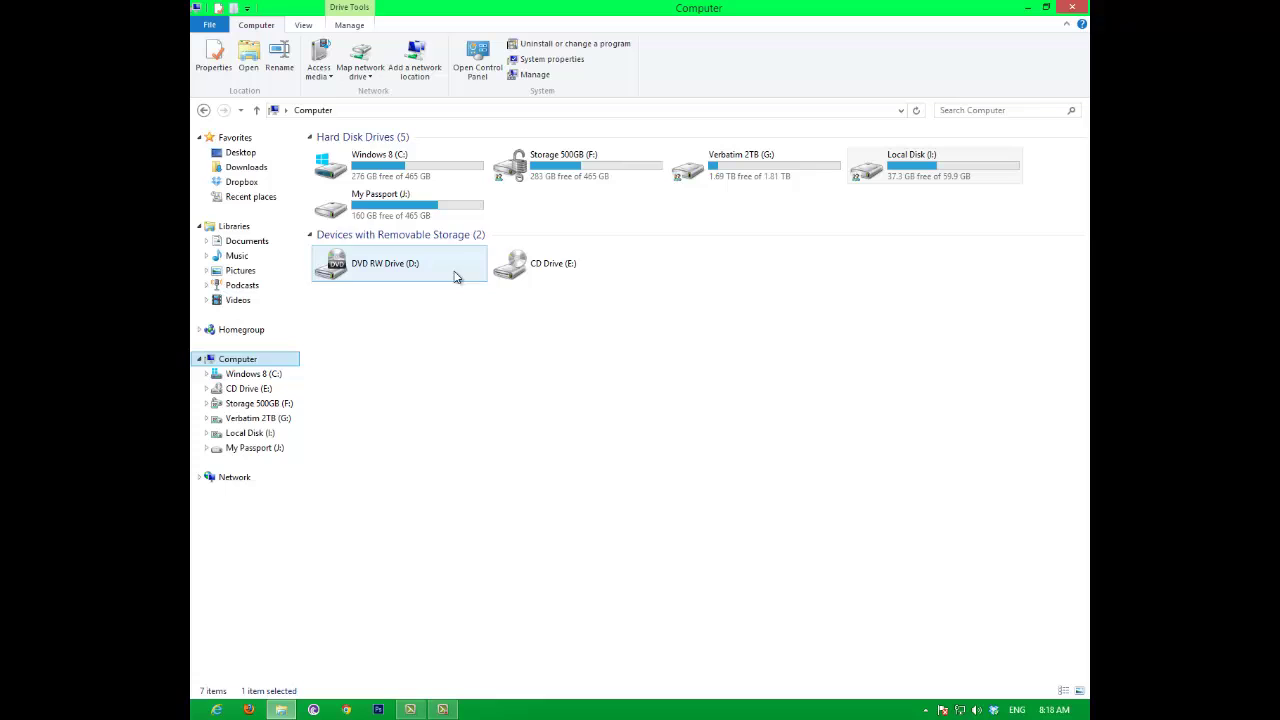
pyautogui.click(360, 76)
pyautogui.click(385, 88)
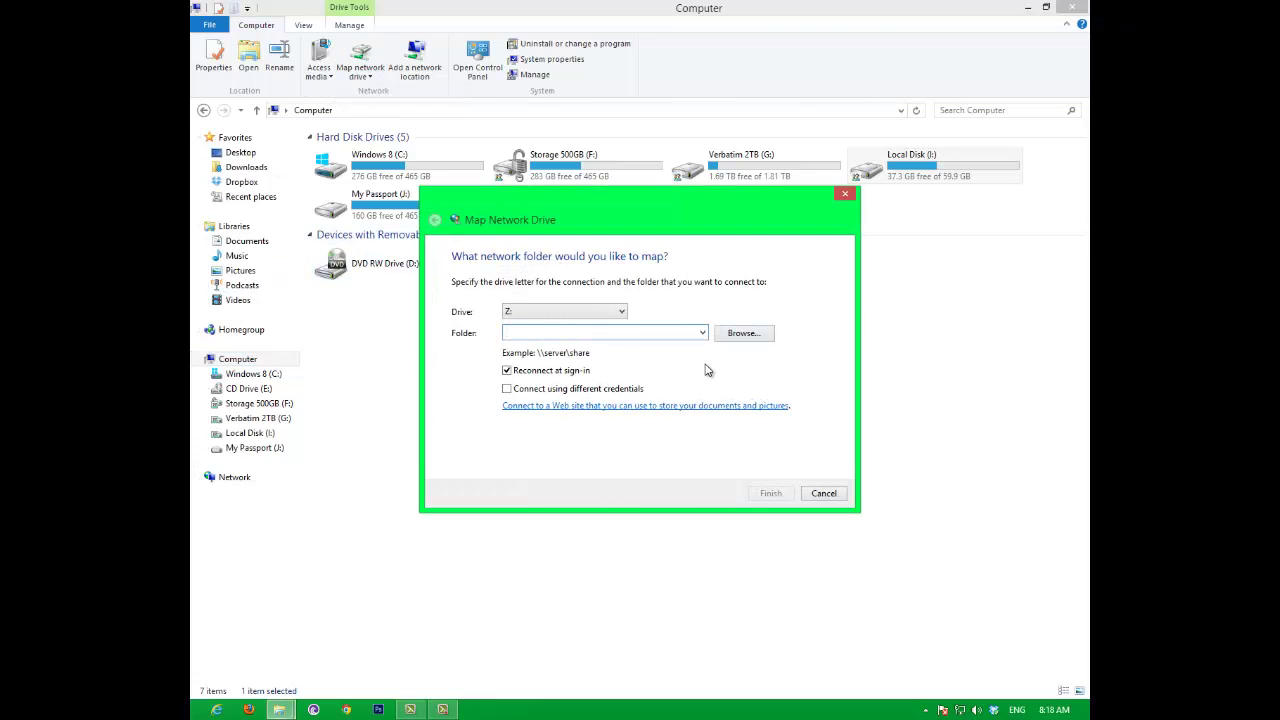
# Step: Map \\SIMONE-PC\I as drive Z:, reconnecting at sign-in
pyautogui.click(740, 334)
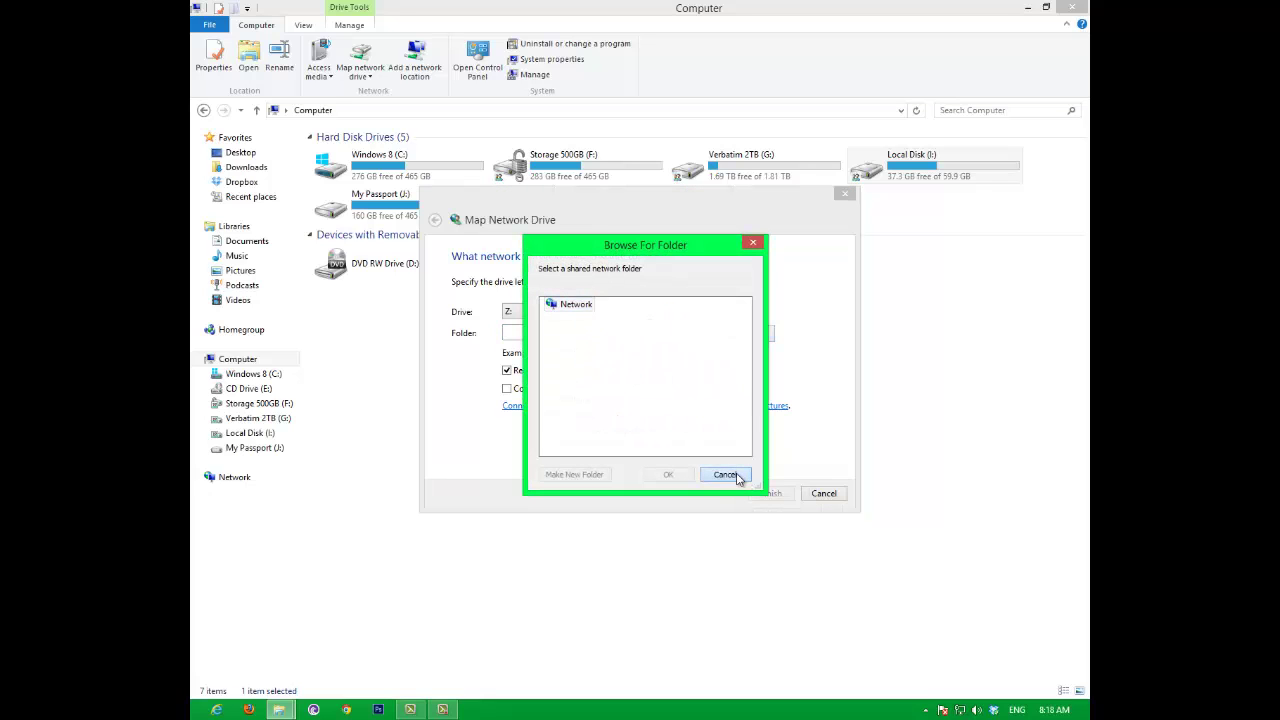
pyautogui.click(736, 476)
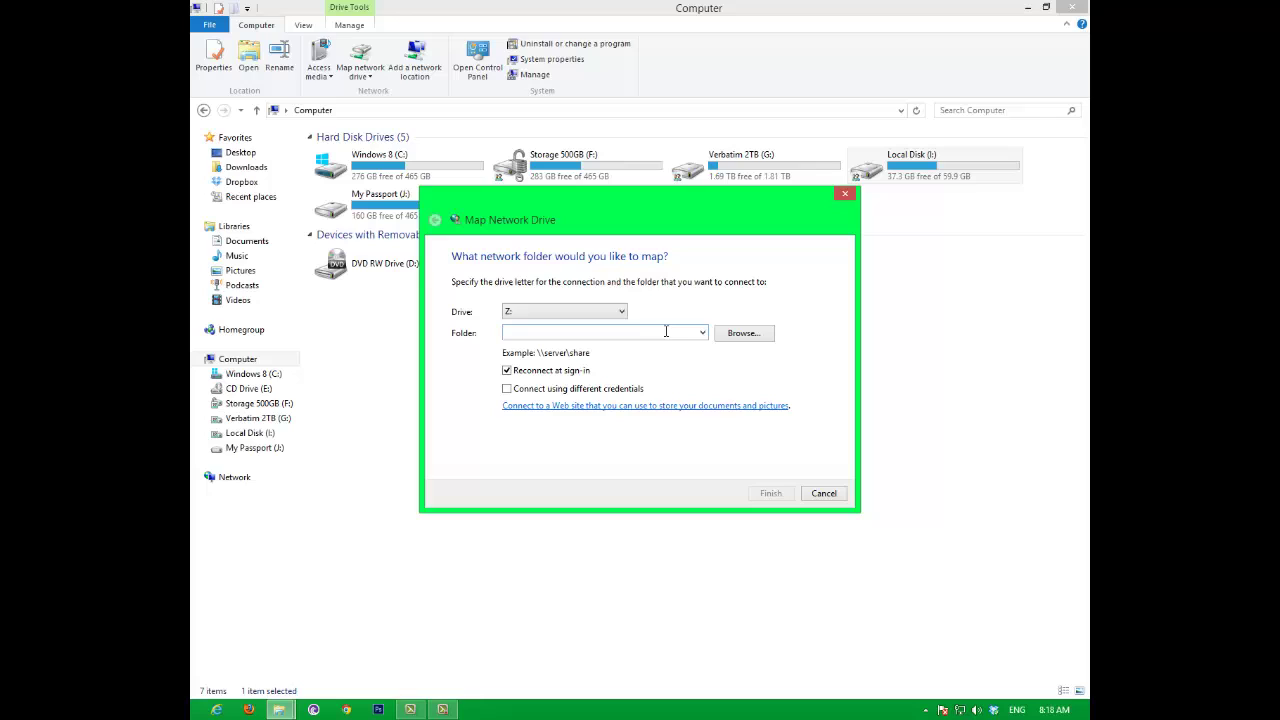
pyautogui.click(653, 328)
pyautogui.write('\\\\SIMONE')
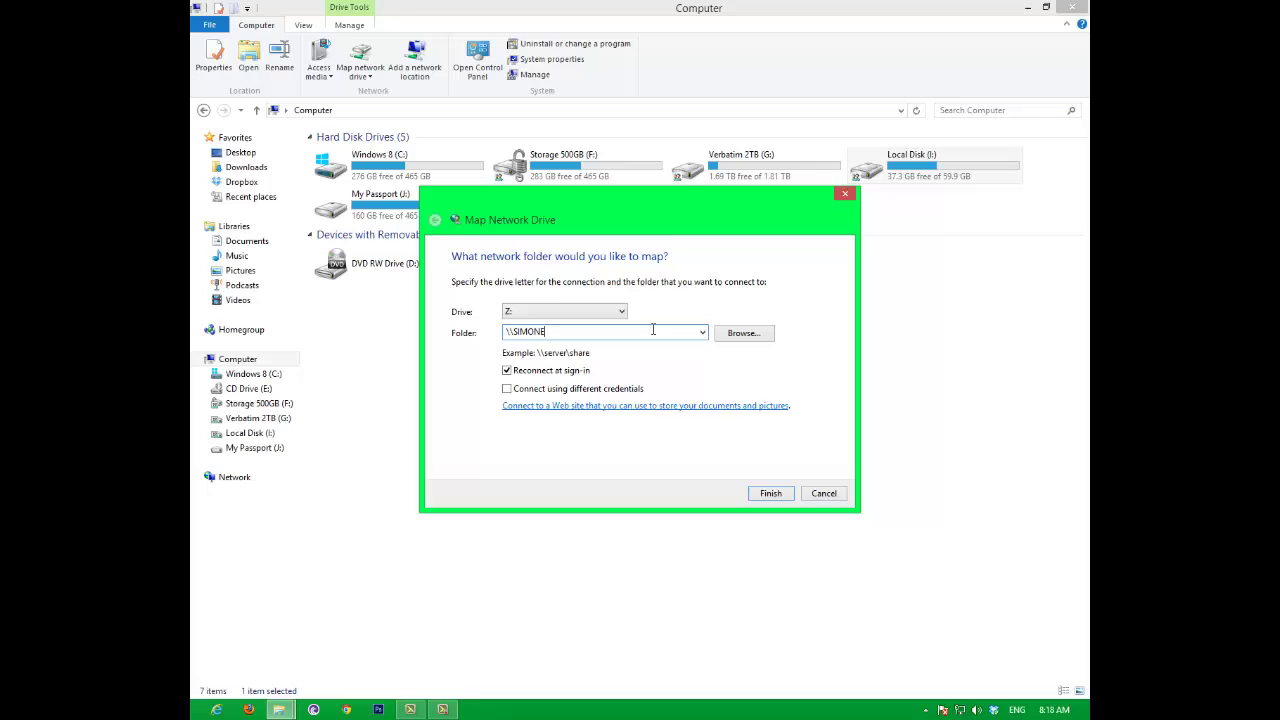
pyautogui.write('-PC\\i')
pyautogui.doubleClick(566, 331)
pyautogui.click(590, 331)
pyautogui.write('i')
pyautogui.press('BackSpace')
pyautogui.click(766, 493)
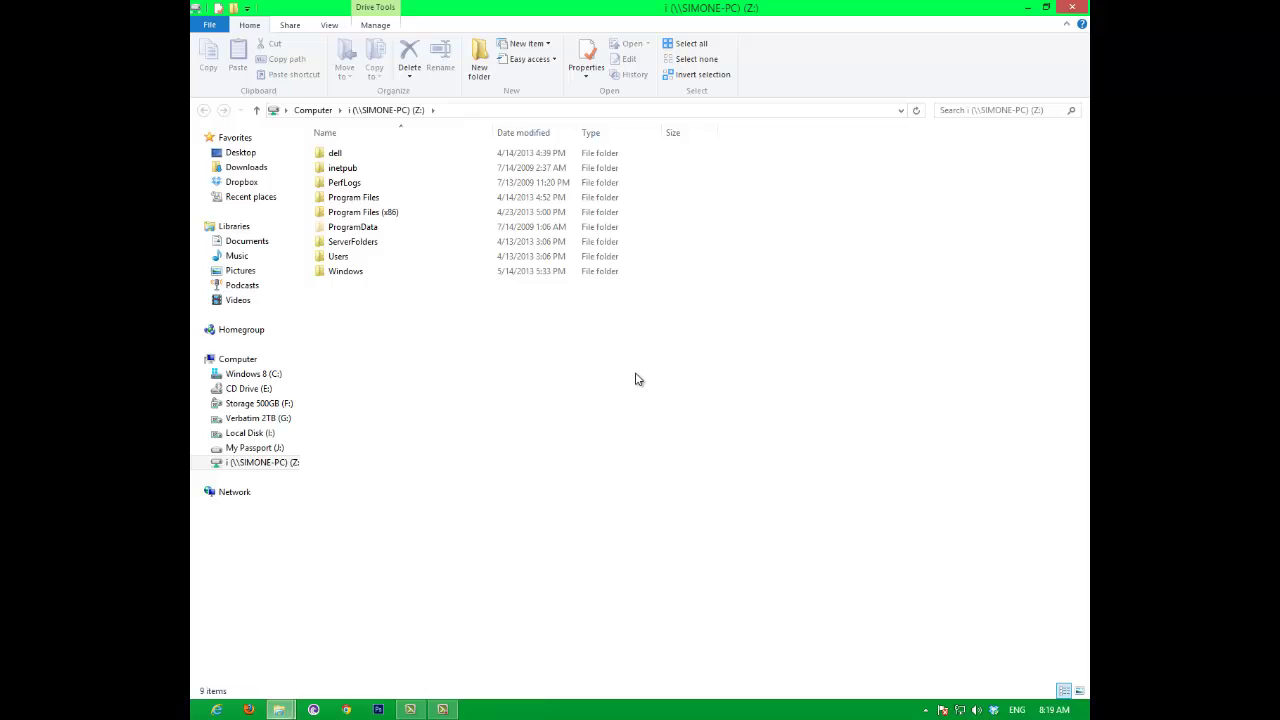
# Step: Browse the mapped Z: drive's folders, then return to the Computer view showing Z: under Network Location
pyautogui.hotkey('alt', 'Up')
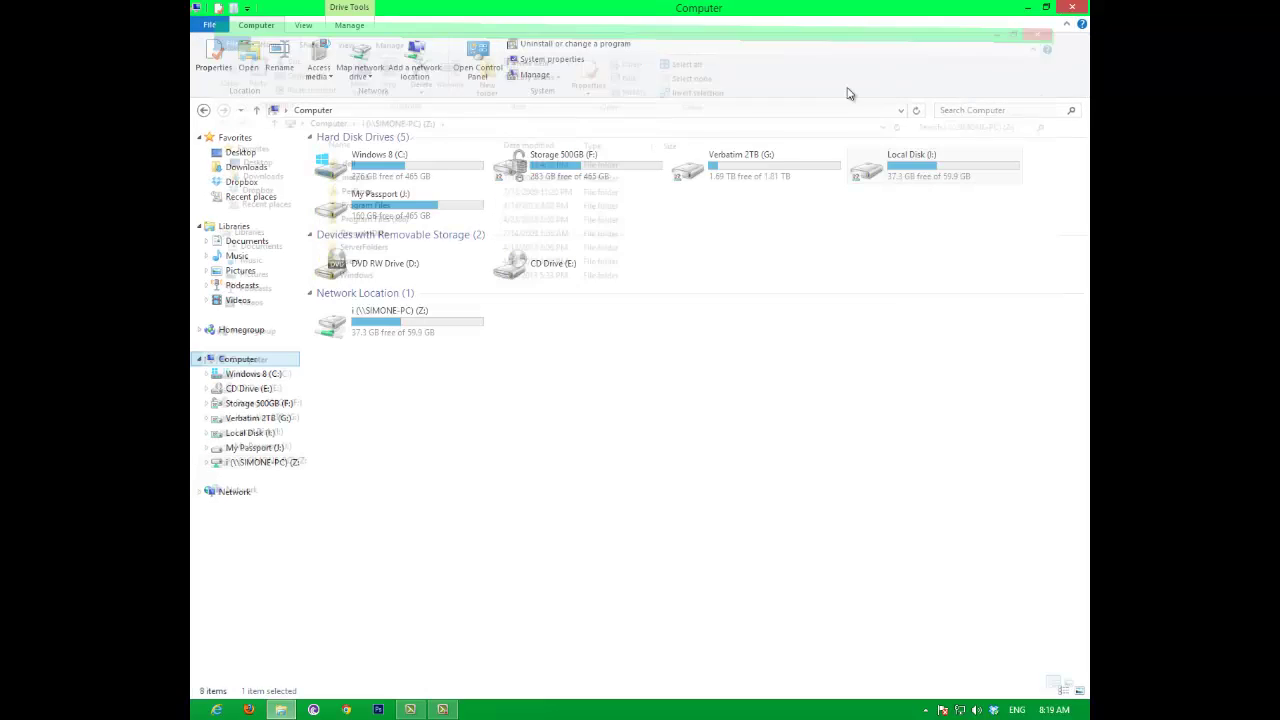
pyautogui.doubleClick(355, 318)
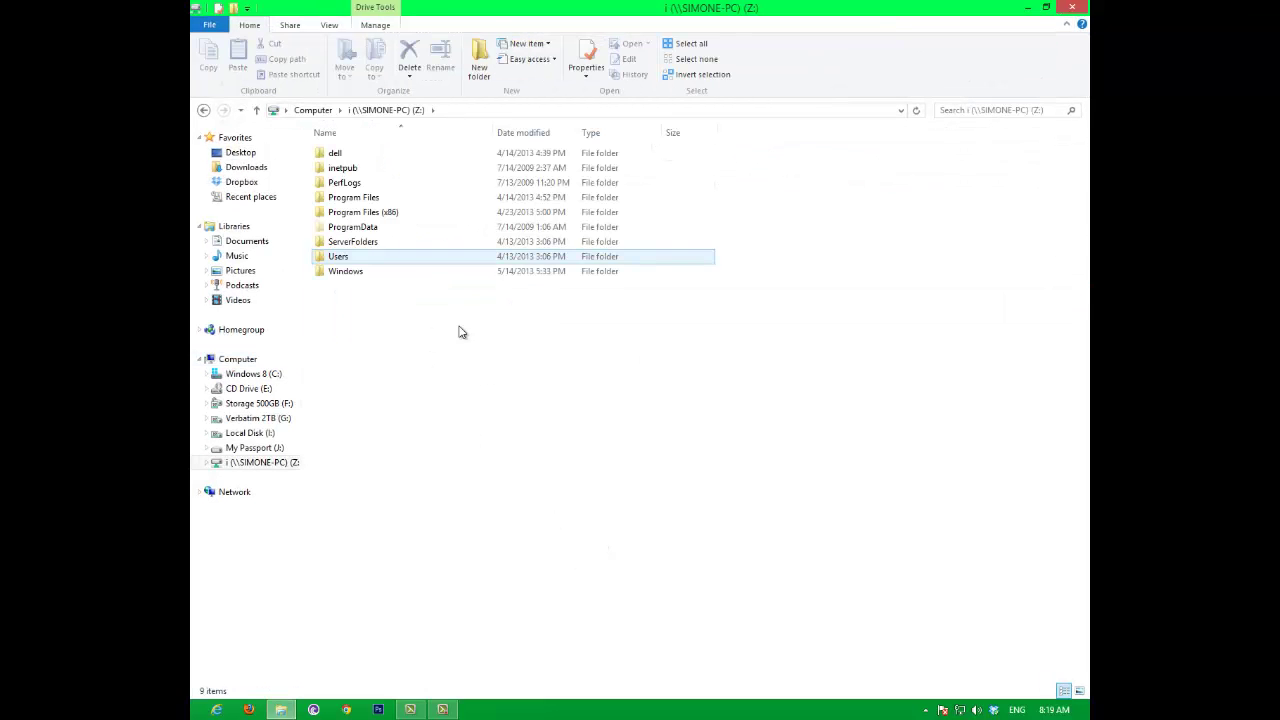
pyautogui.moveTo(1057, 469); pyautogui.dragTo(658, 485)
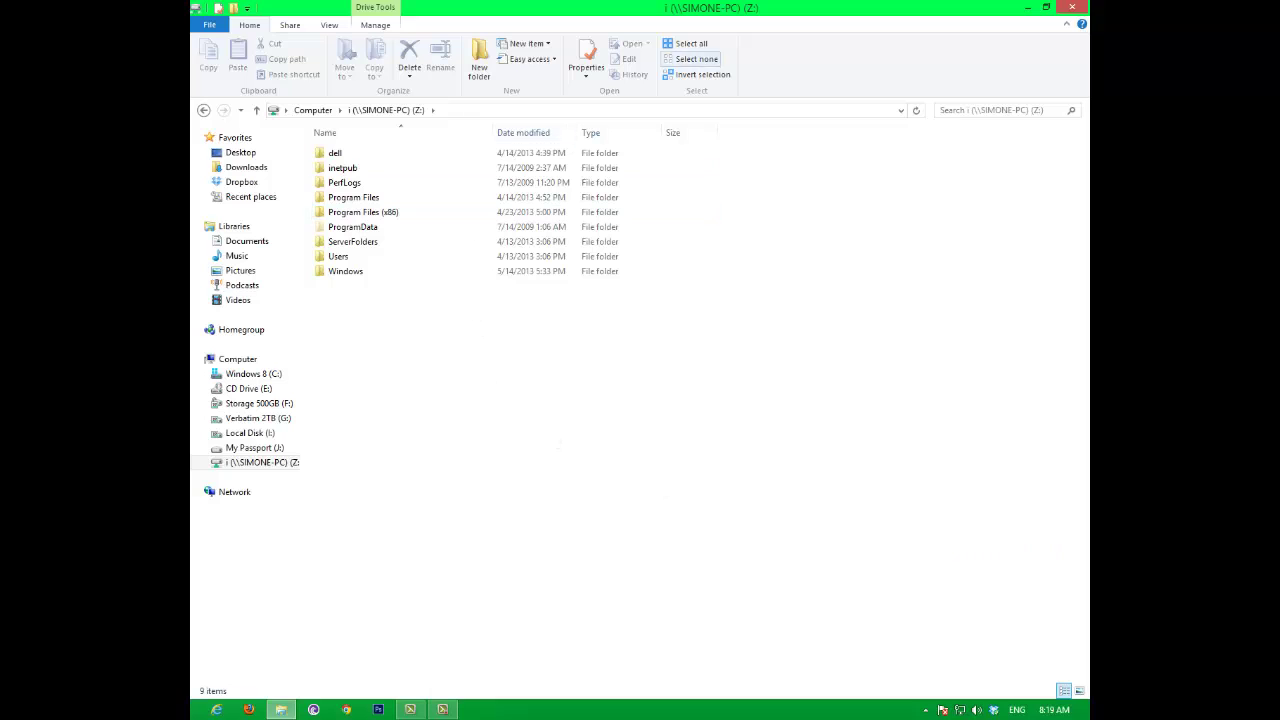
pyautogui.press('super+d')
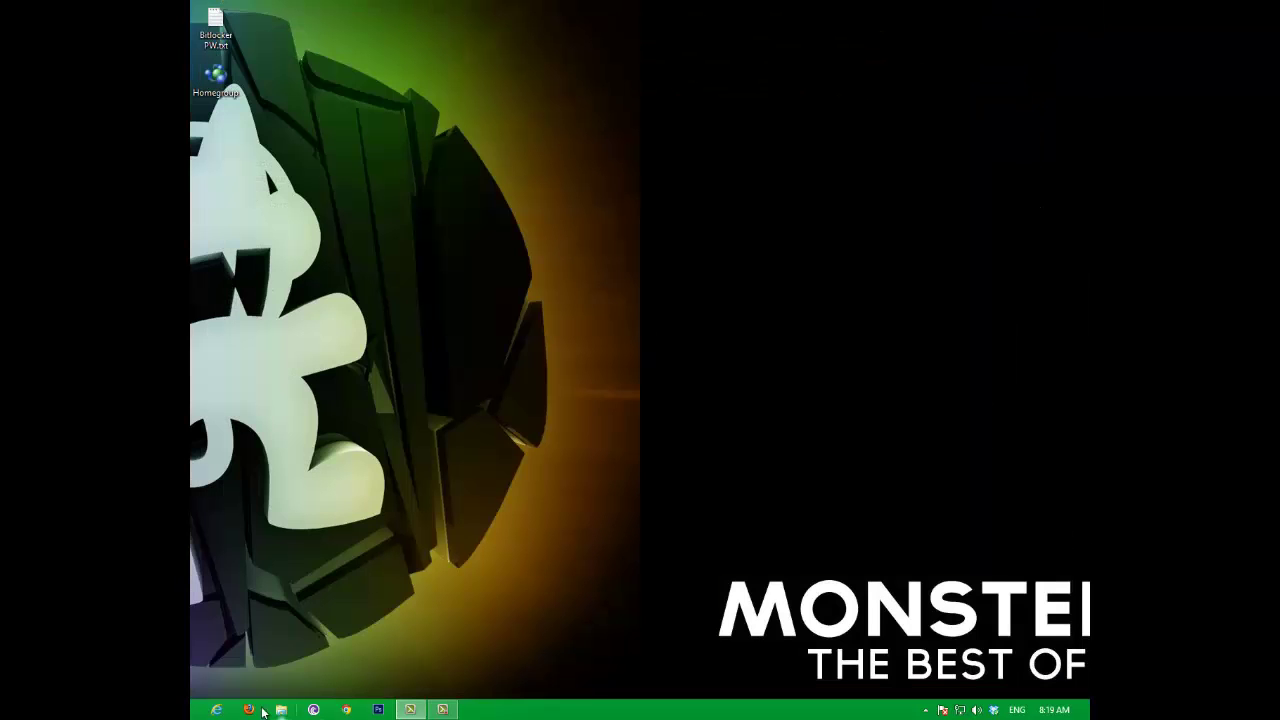
pyautogui.click(283, 710)
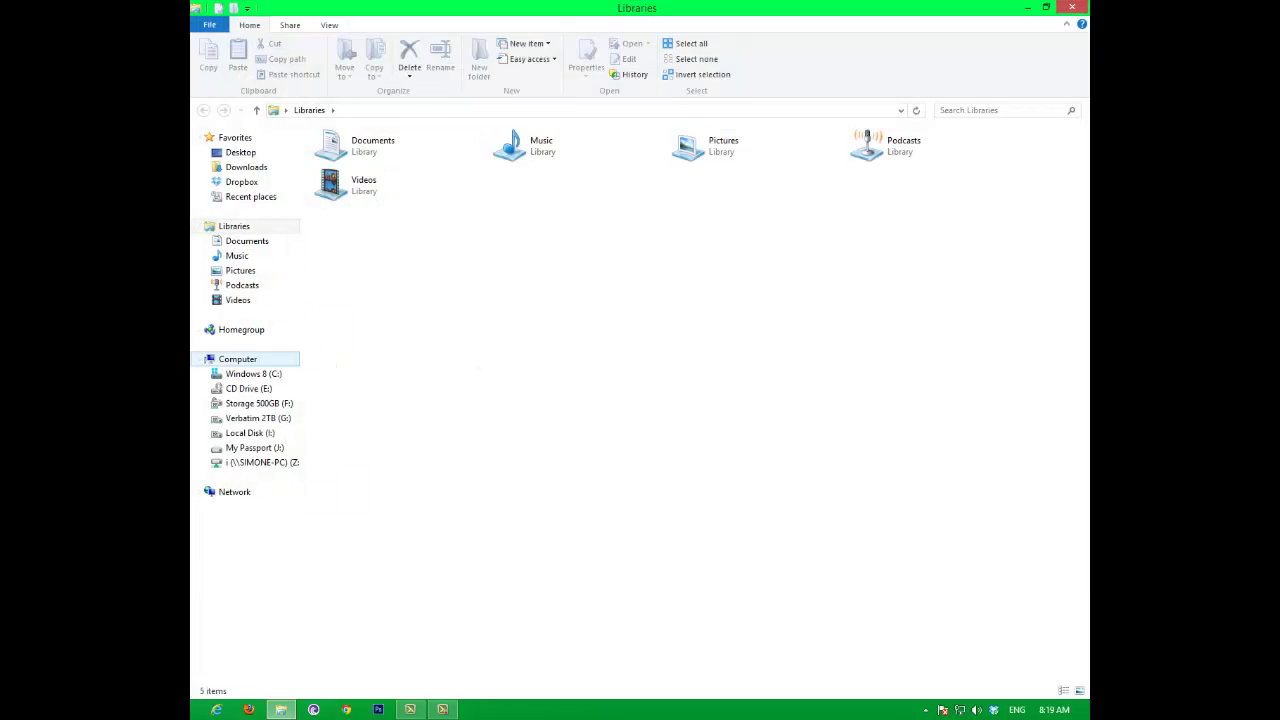
pyautogui.click(277, 360)
# Step: Open the System page for Computer and its name and workgroup settings dialog
pyautogui.rightClick(277, 361)
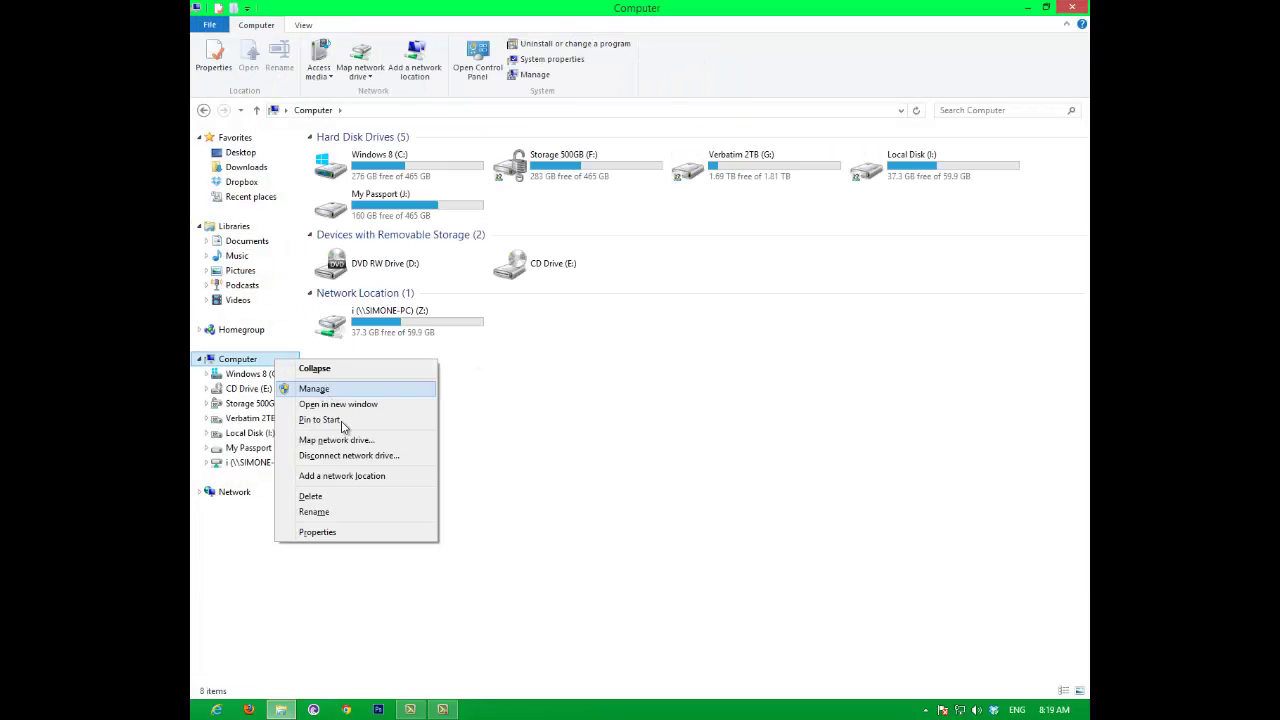
pyautogui.click(376, 540)
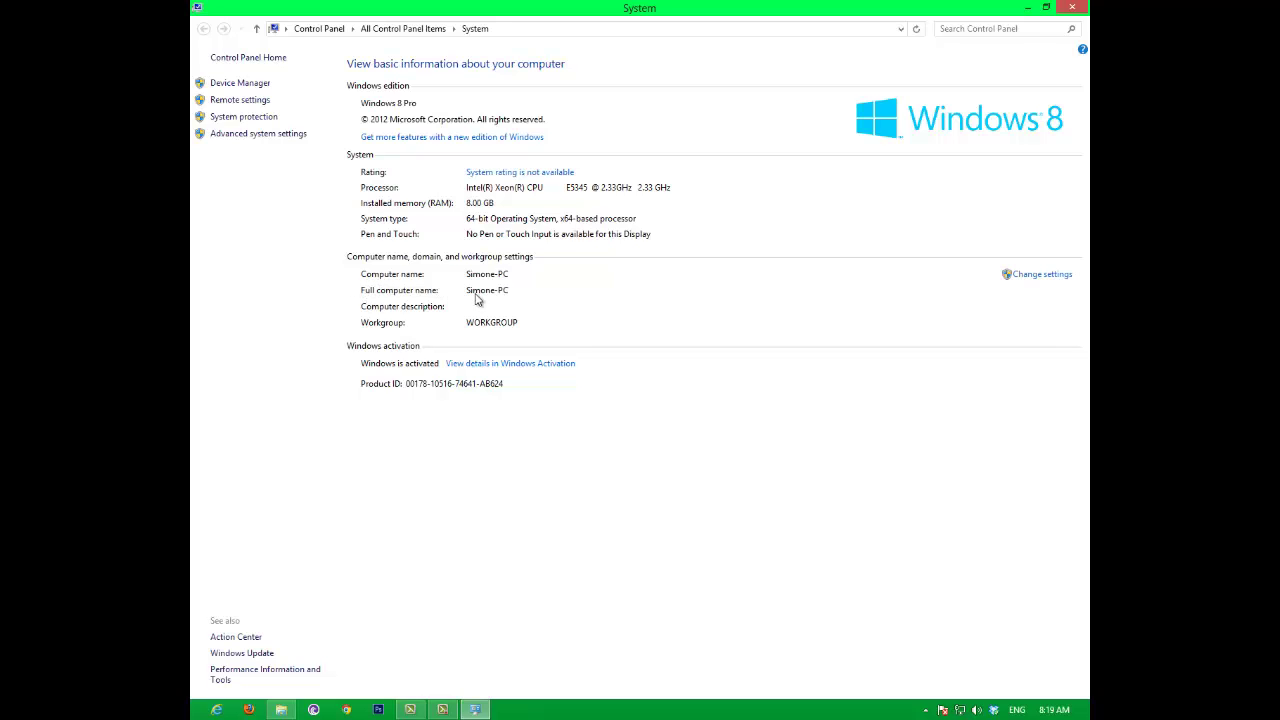
pyautogui.click(1050, 275)
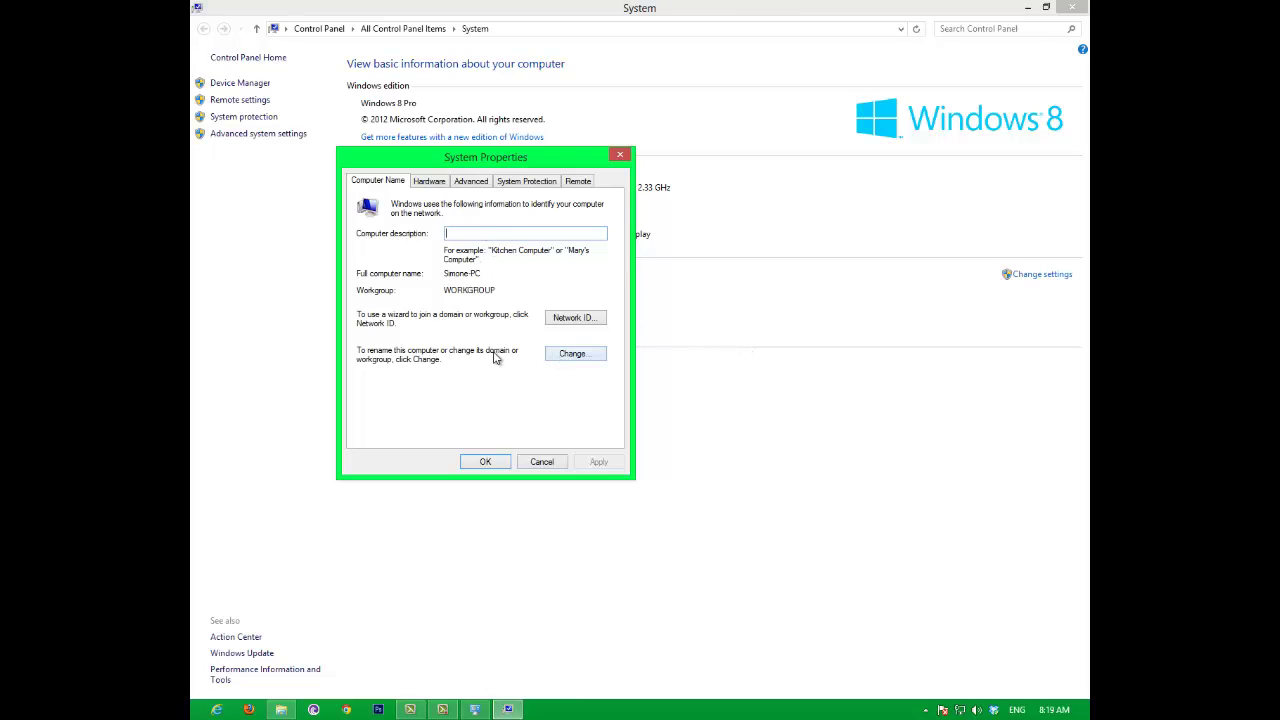
# Step: Look through the Hardware, Advanced, System Protection and Remote tabs, then close System Properties
pyautogui.click(430, 181)
pyautogui.click(471, 181)
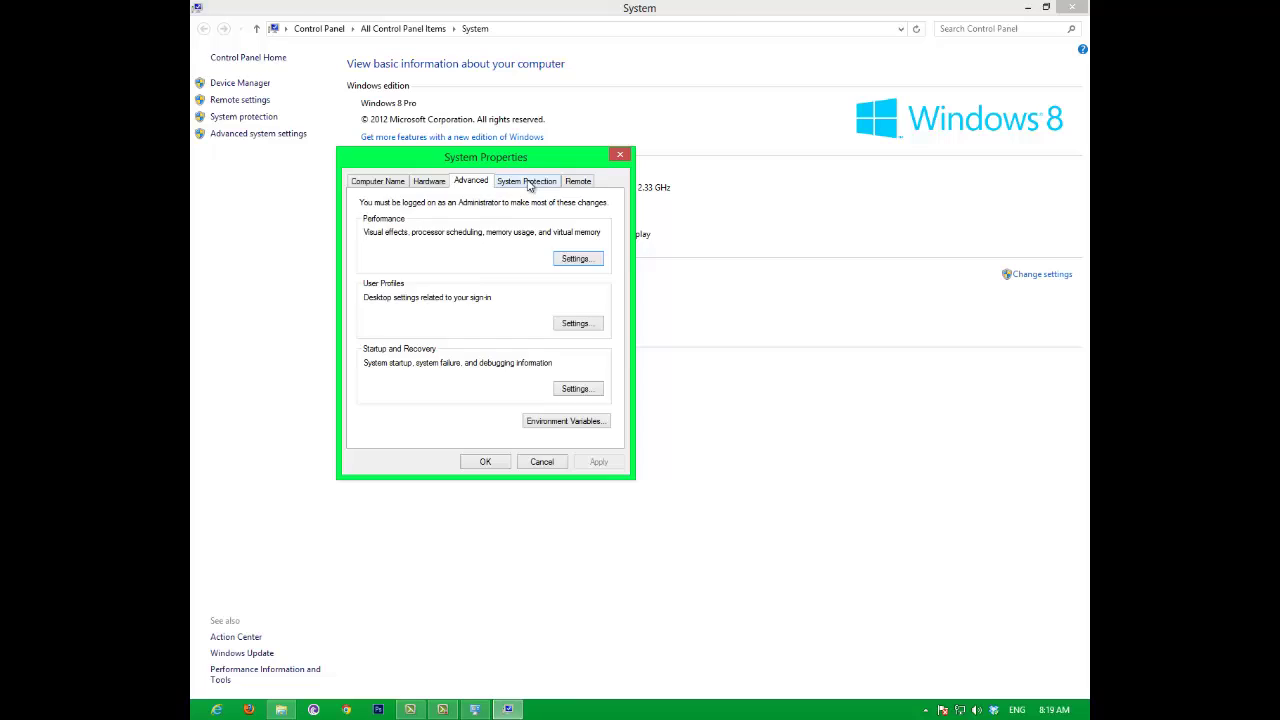
pyautogui.click(527, 181)
pyautogui.click(578, 181)
pyautogui.click(620, 157)
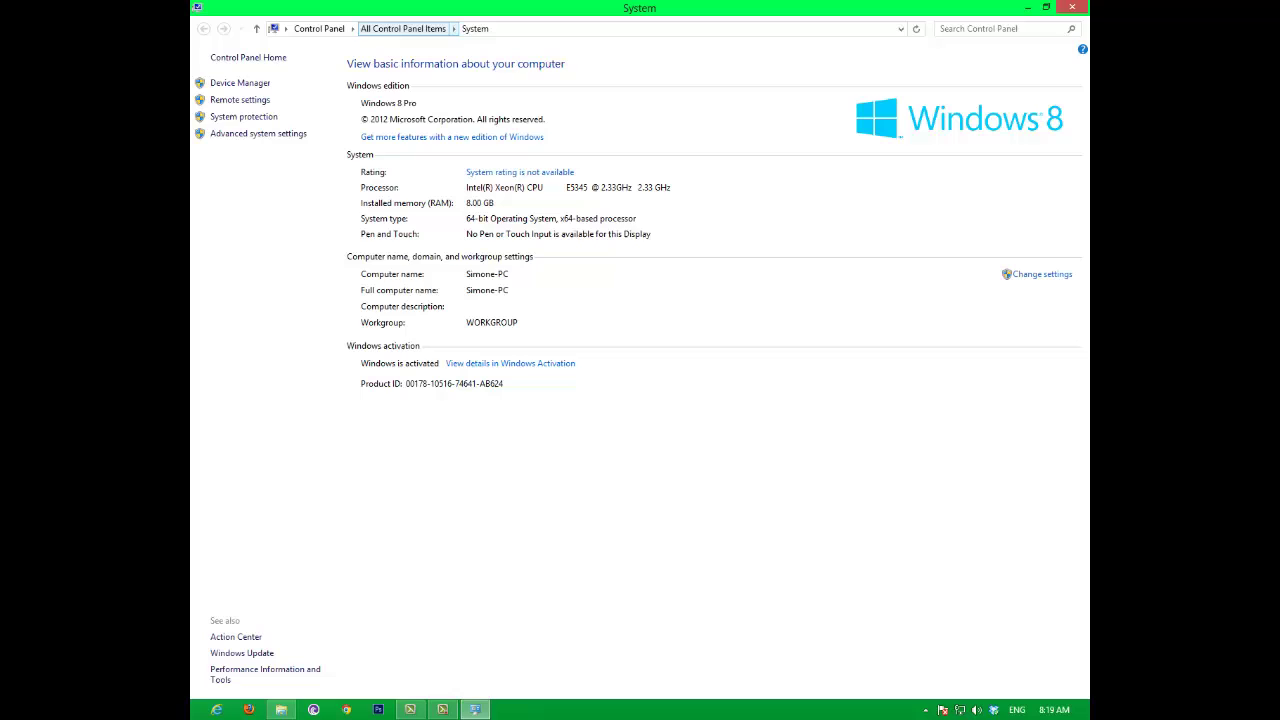
pyautogui.moveTo(1088, 6)
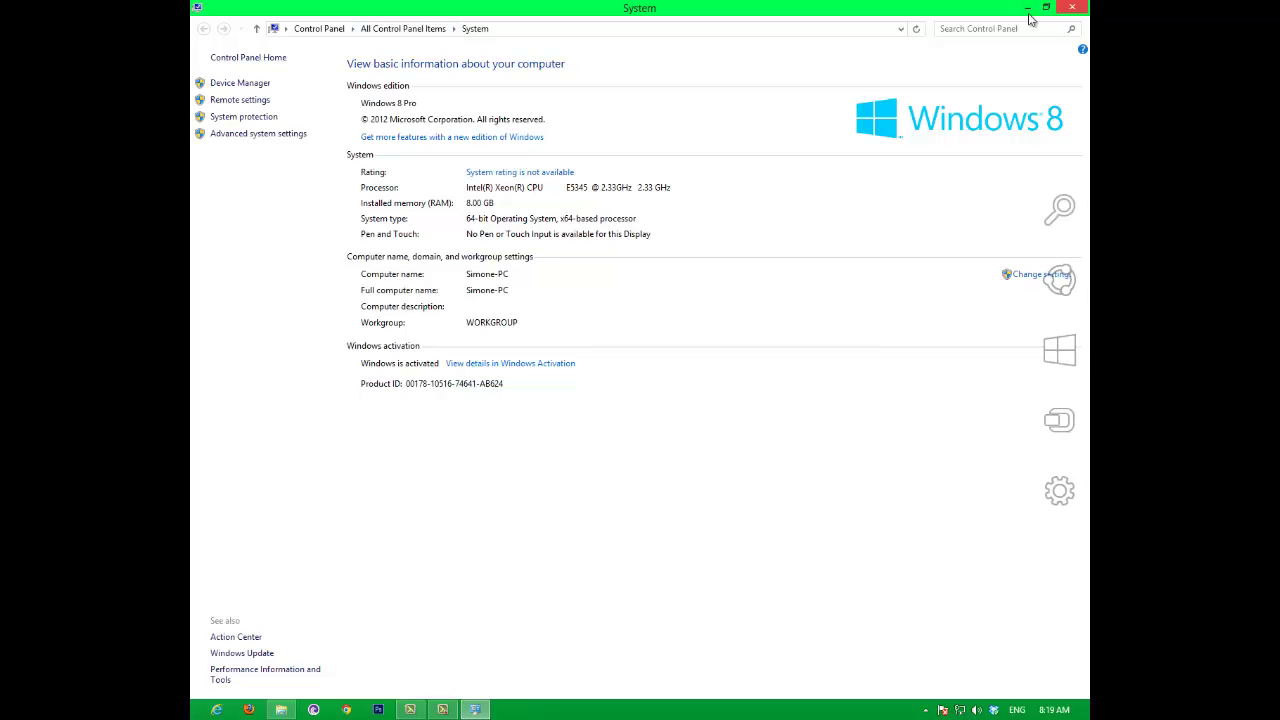